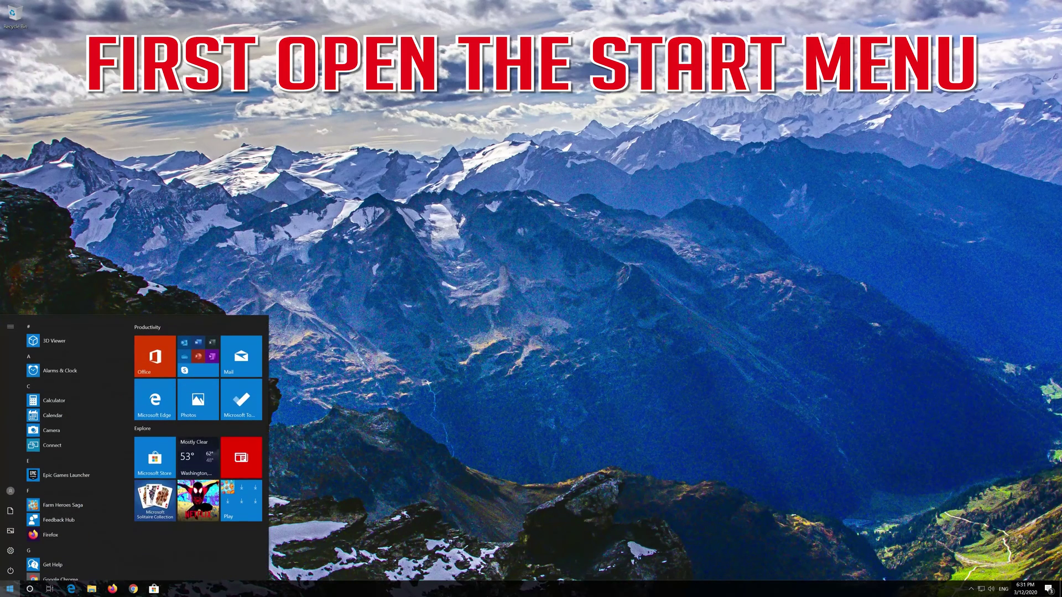
Open Settings using the gear icon in the Start menu's left rail
mouse_move(20, 551)
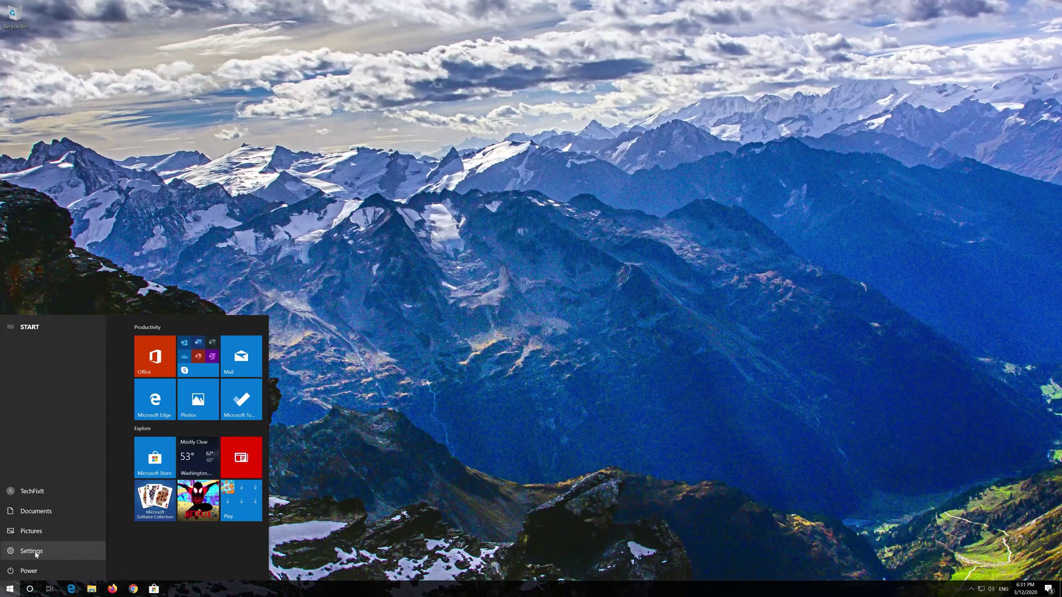
left_click(32, 551)
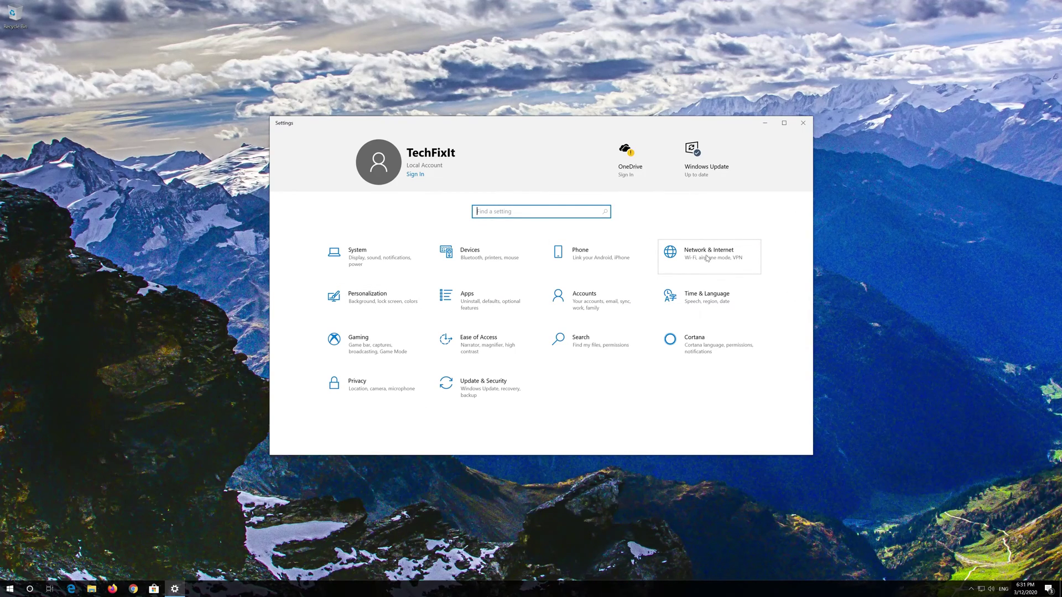
Run Network reset from Network & Internet, confirm Yes, and dismiss the sign-out notice
left_click(707, 258)
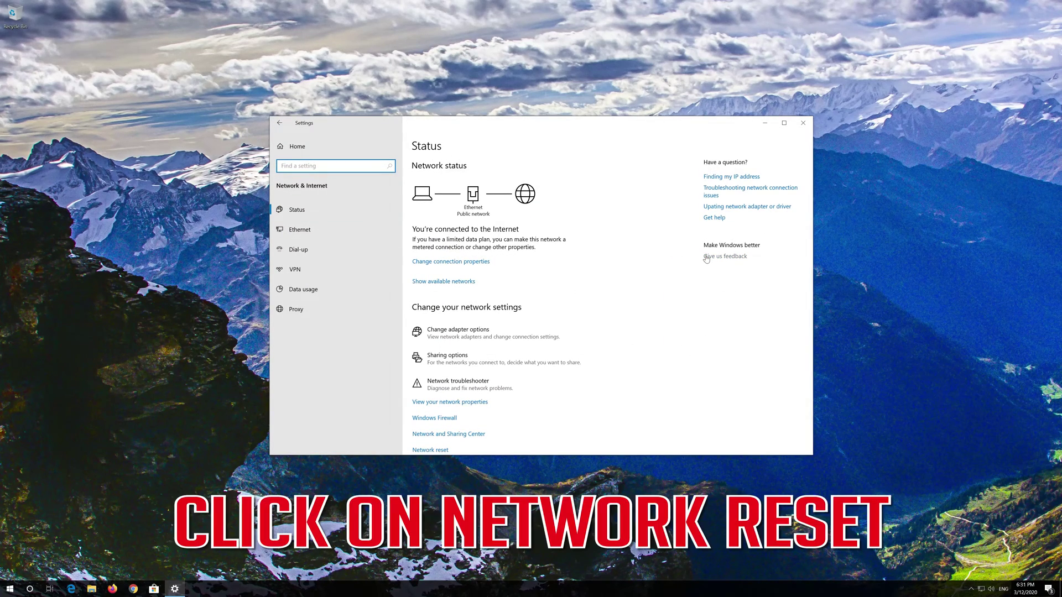
scroll(512, 299, "down", 1)
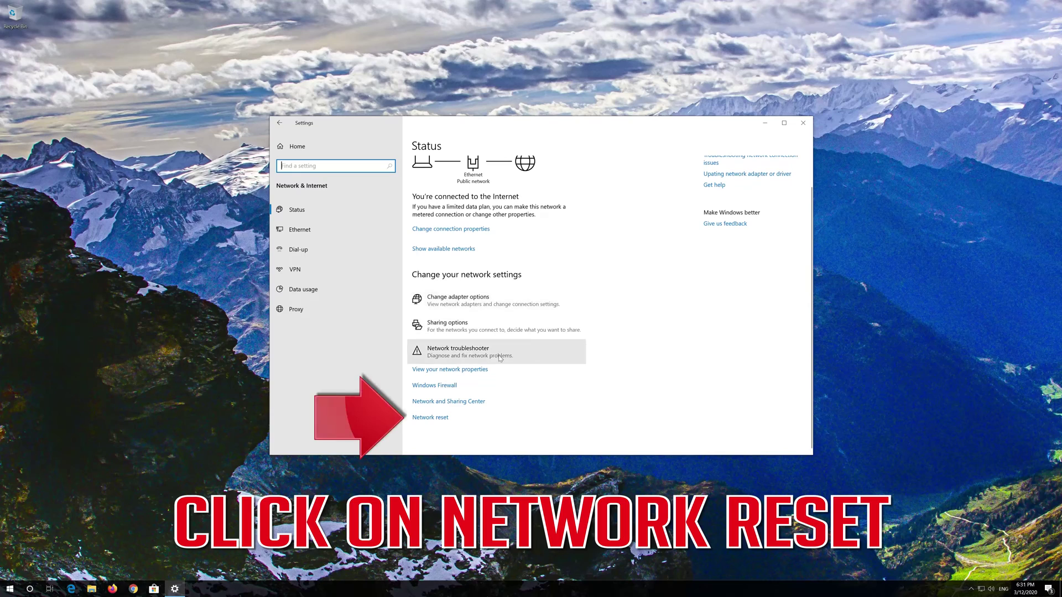
left_click(446, 418)
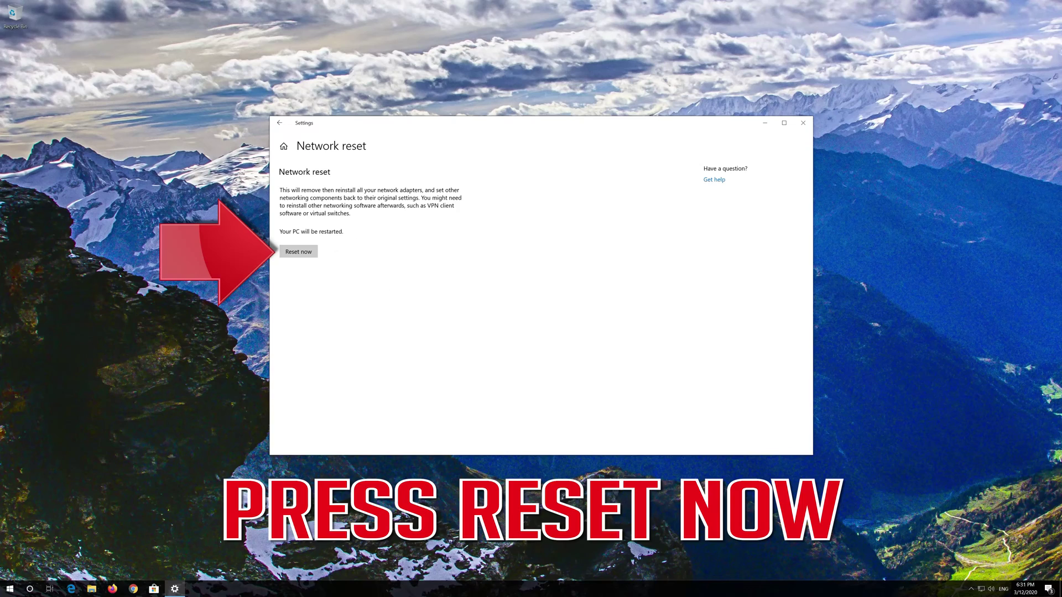
left_click(292, 253)
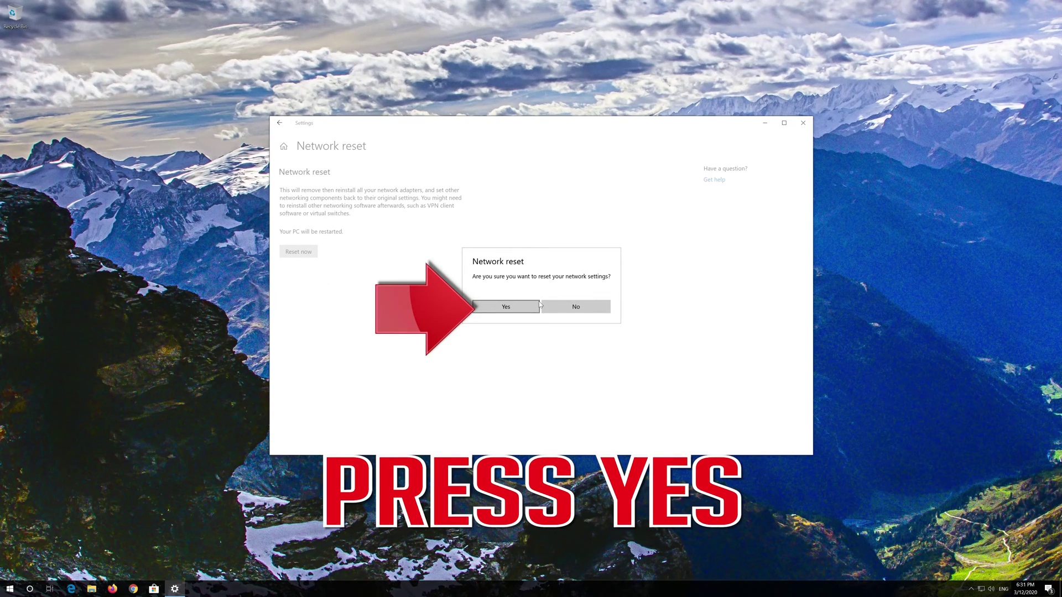
left_click(504, 307)
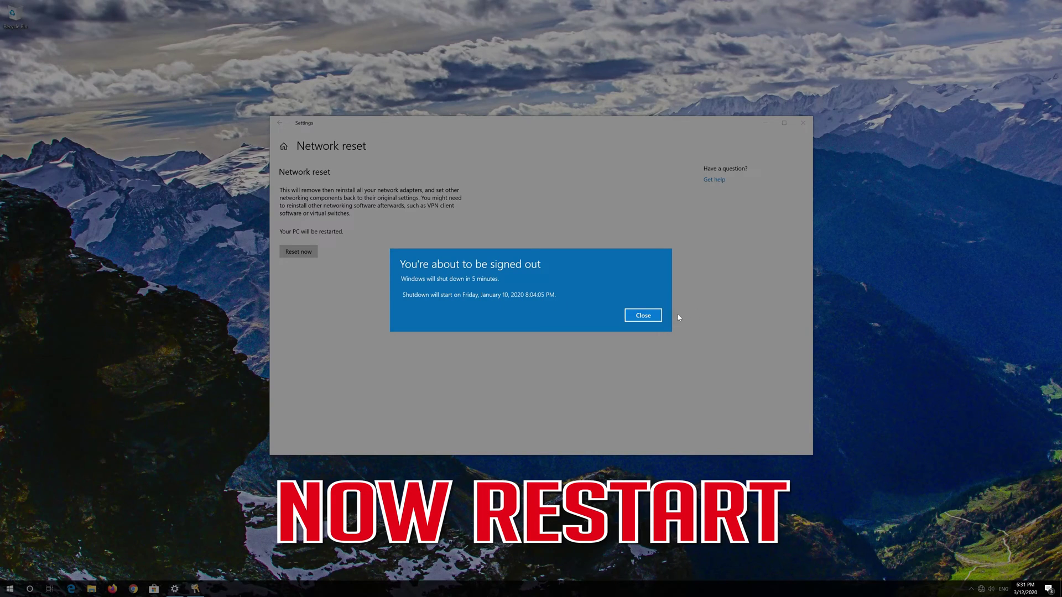
left_click(644, 315)
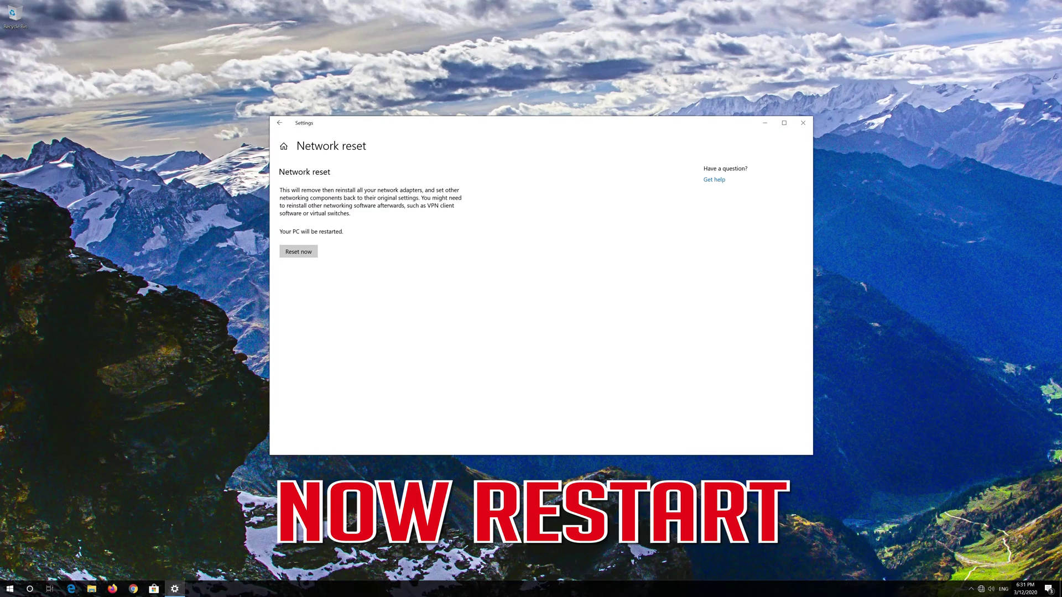
Close Settings, restart via Start > Power, then make the PC discoverable after reboot
left_click(804, 123)
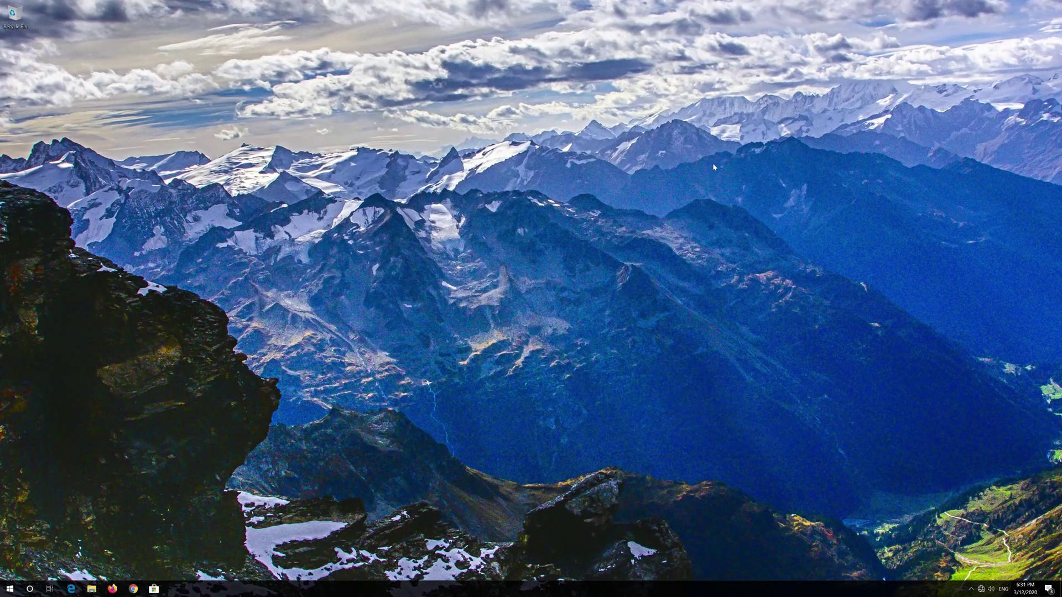
left_click(10, 589)
mouse_move(11, 570)
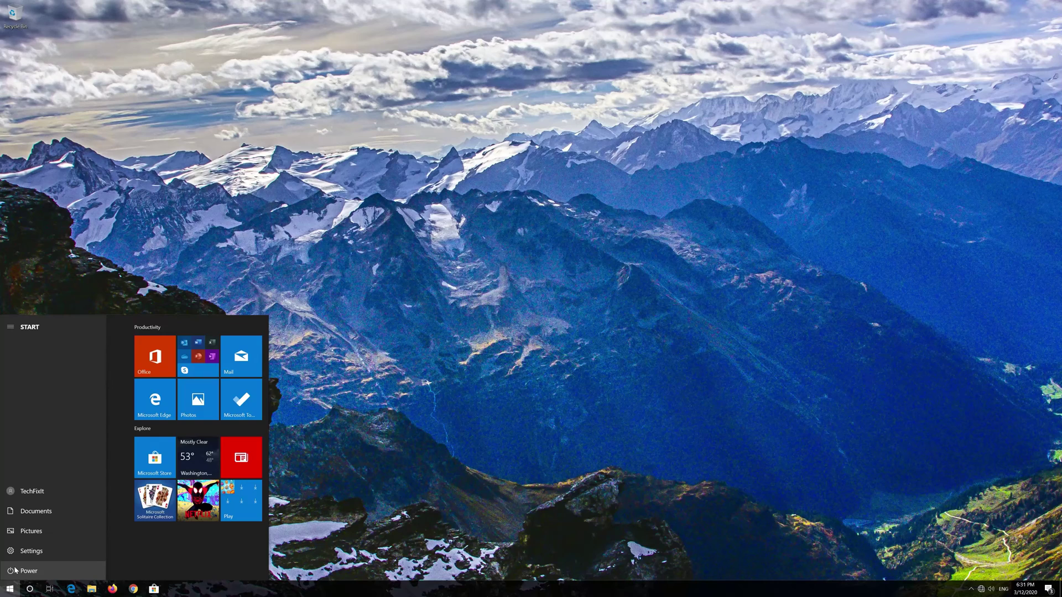
left_click(14, 570)
left_click(22, 549)
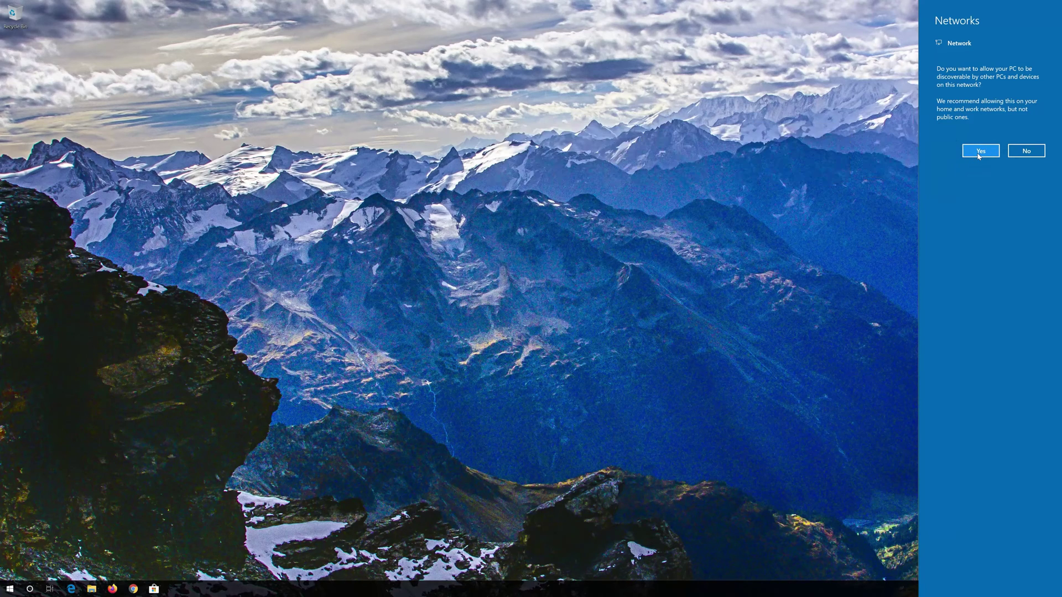
left_click(978, 154)
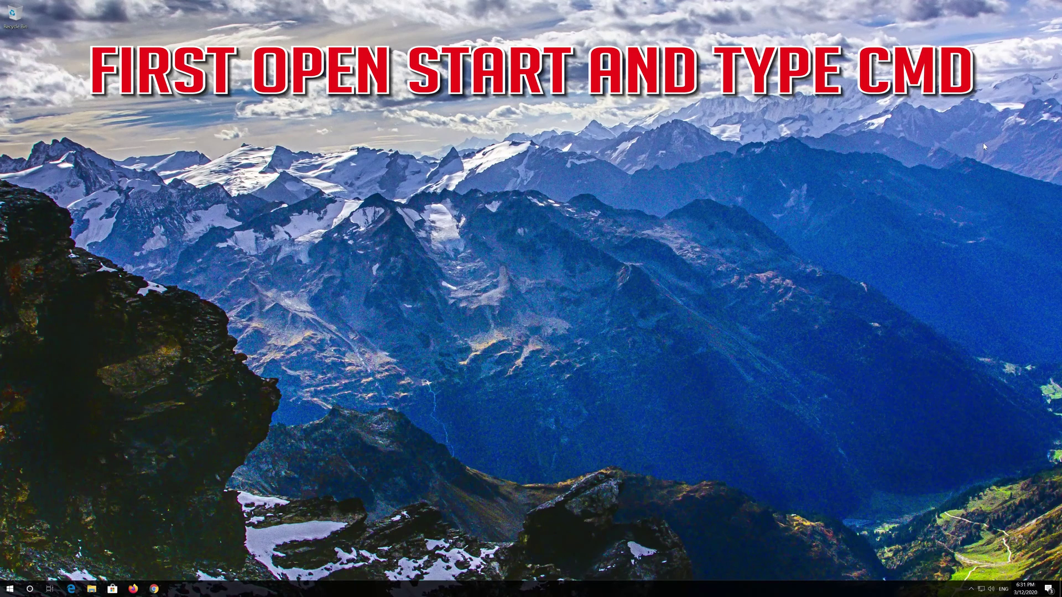
Search cmd and run Command Prompt as administrator, approving the elevation prompt
key("super")
type("cmd")
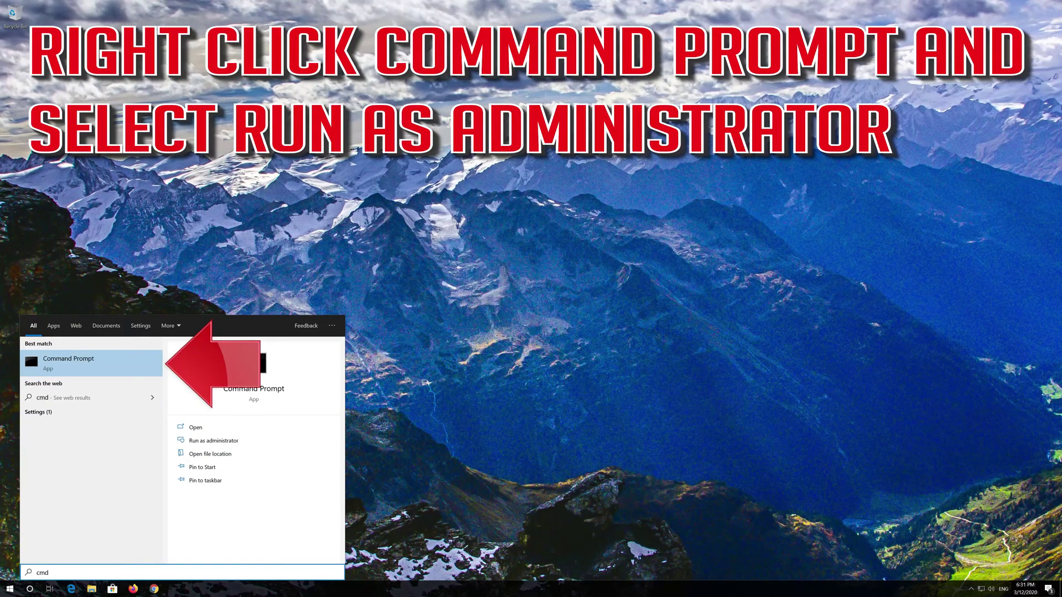
right_click(108, 369)
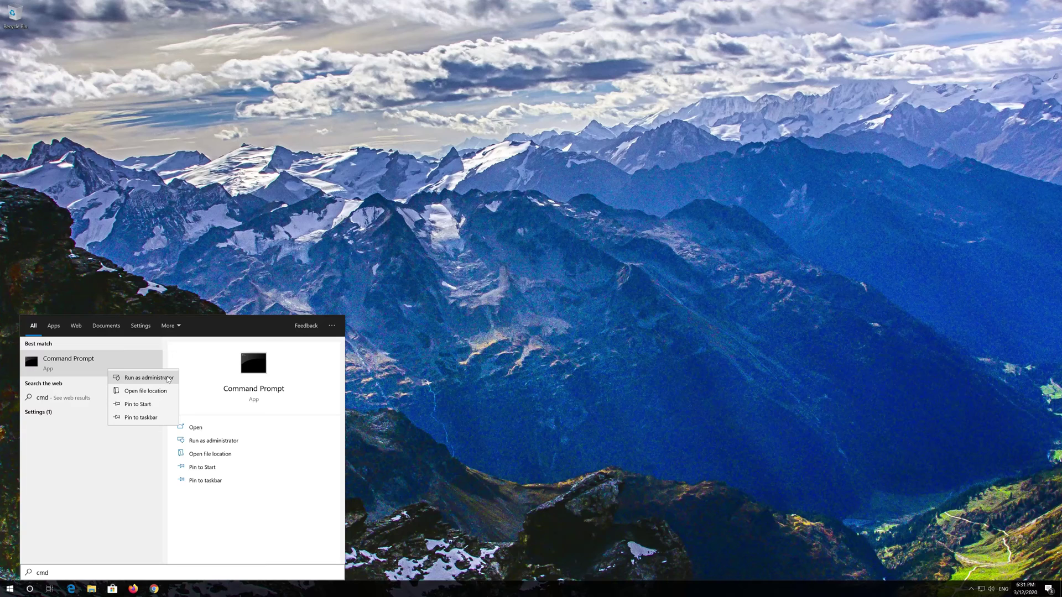
left_click(168, 380)
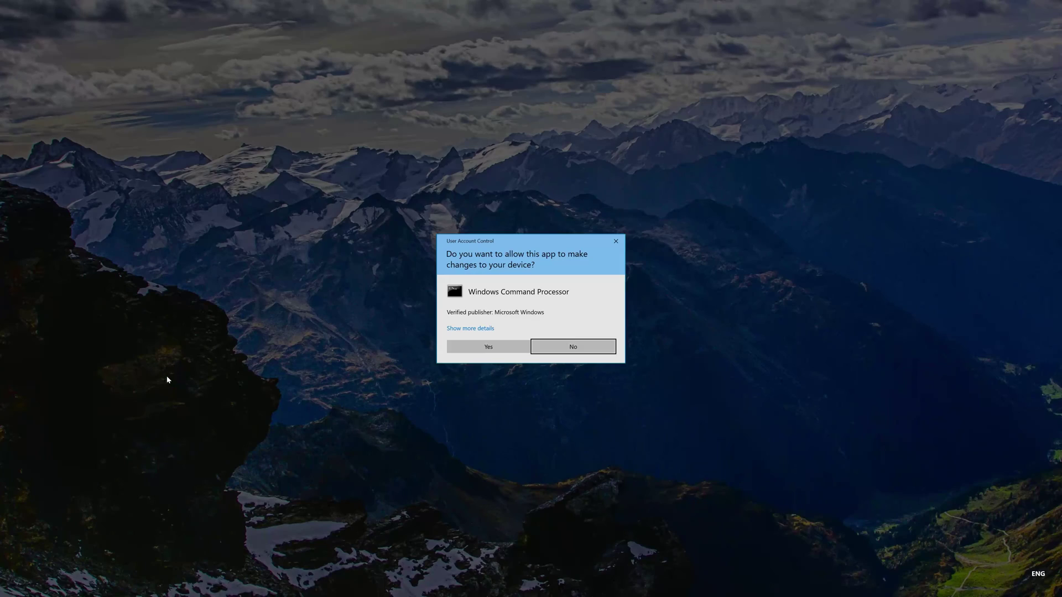
left_click(496, 351)
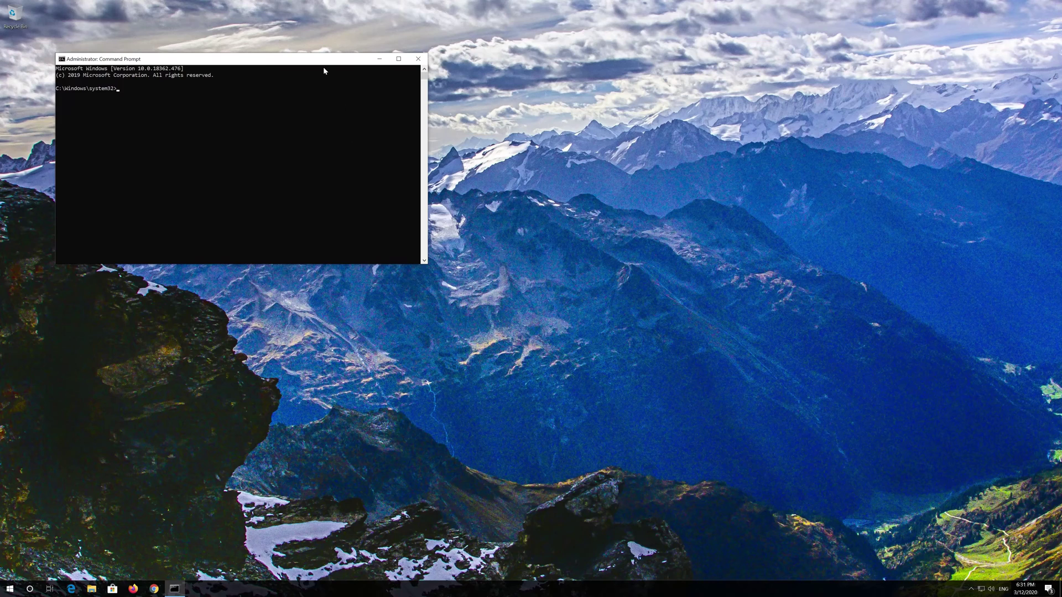
Reposition and enlarge the console, then run netsh int ip reset C:\resetlog.txt
left_click_drag(321, 59, 567, 173)
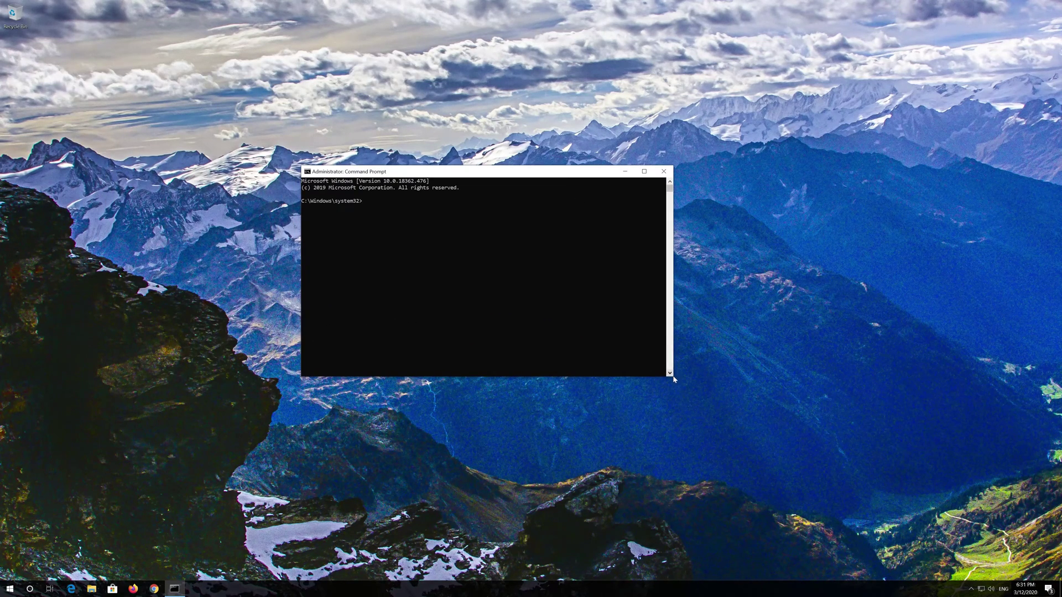
left_click_drag(673, 377, 736, 400)
left_click_drag(584, 175, 594, 162)
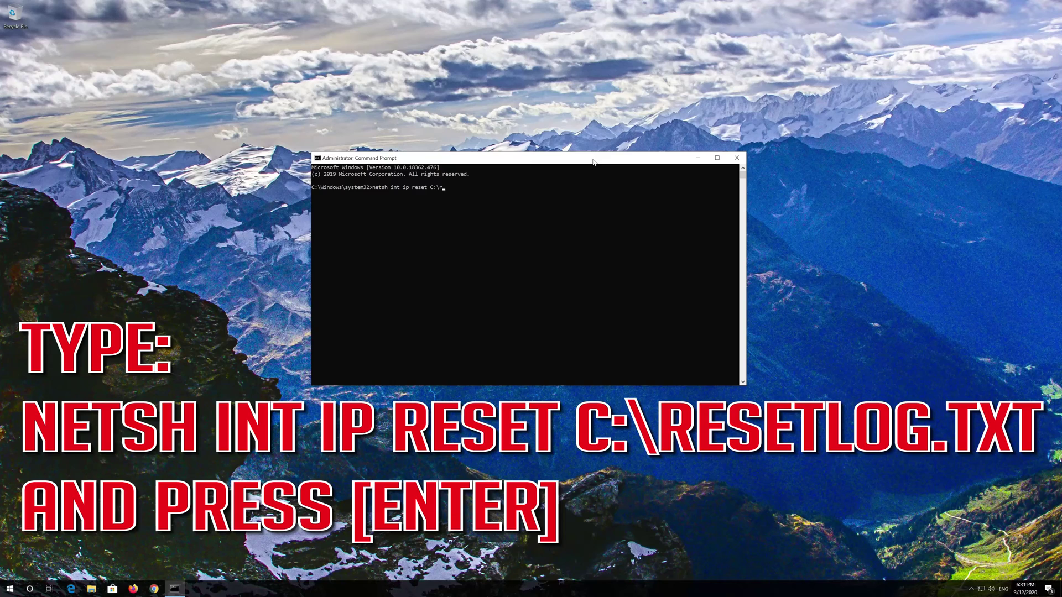
type("etlog.txt")
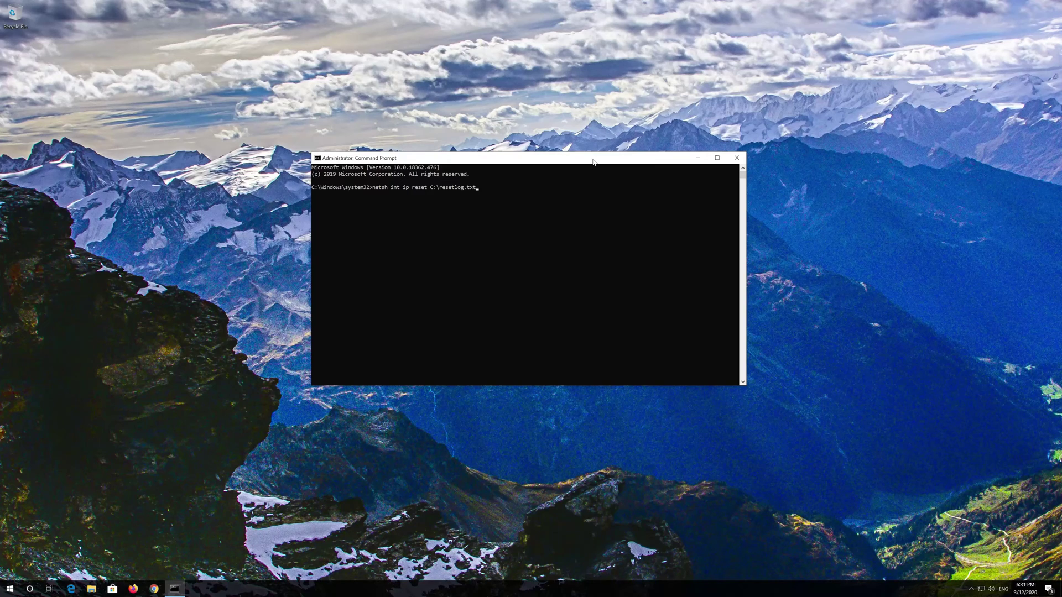
key("Return")
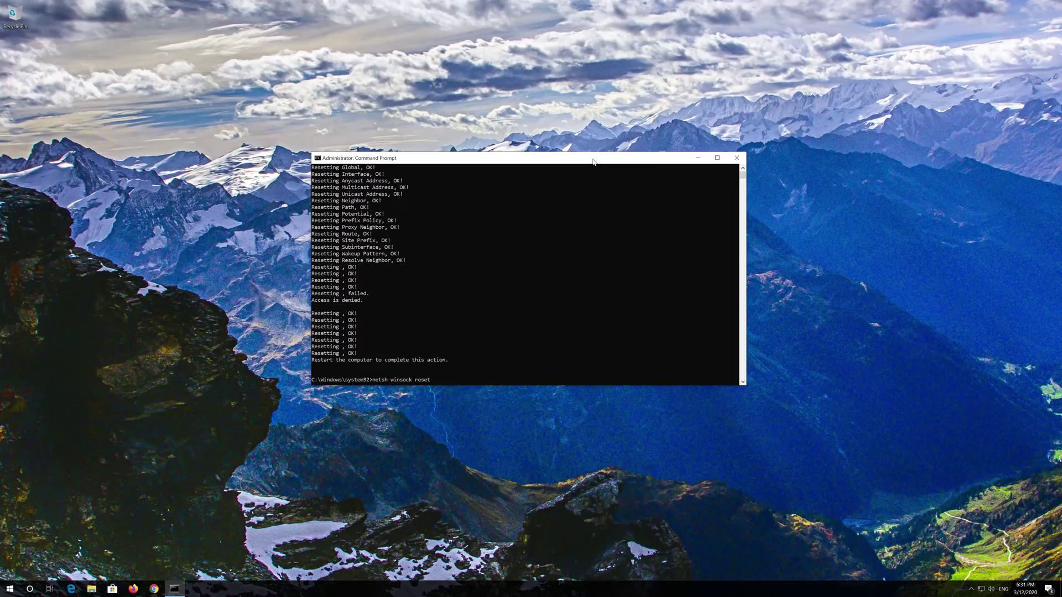
Run netsh winsock reset and ipconfig /flushdns, then exit Command Prompt
key("Return")
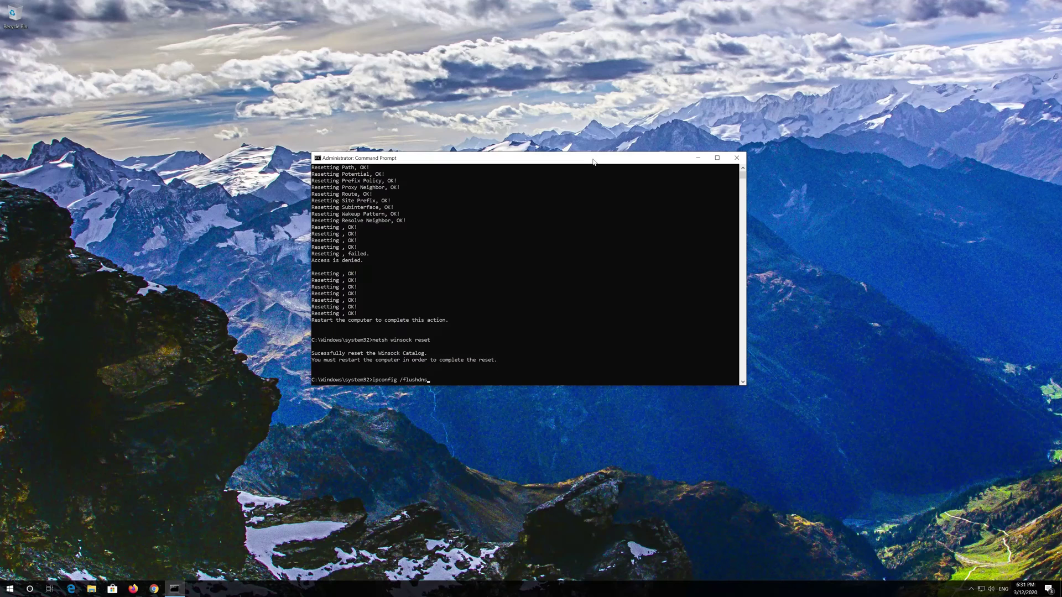
key("Return")
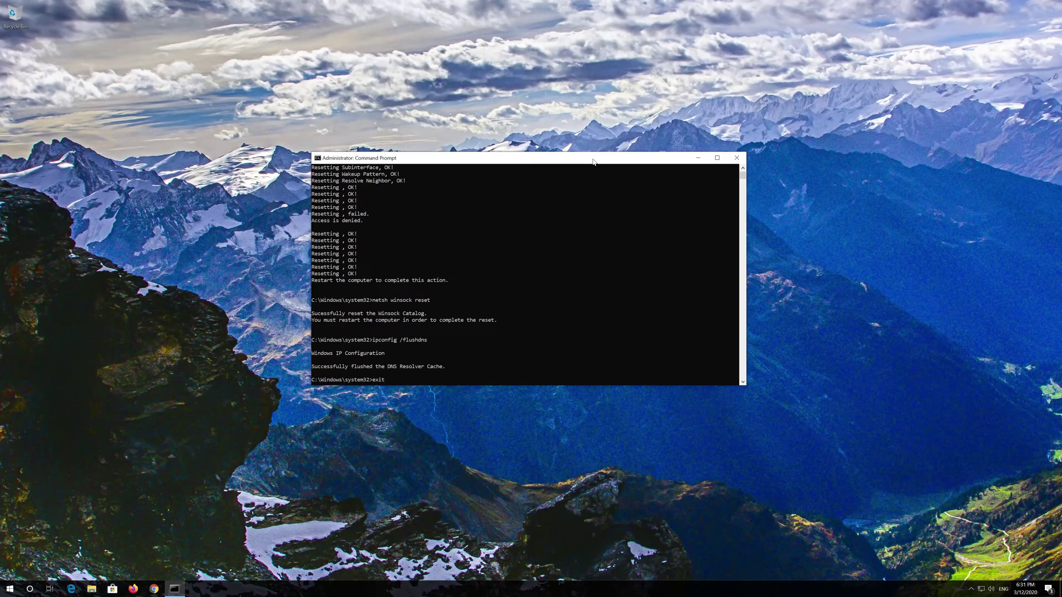
key("Return")
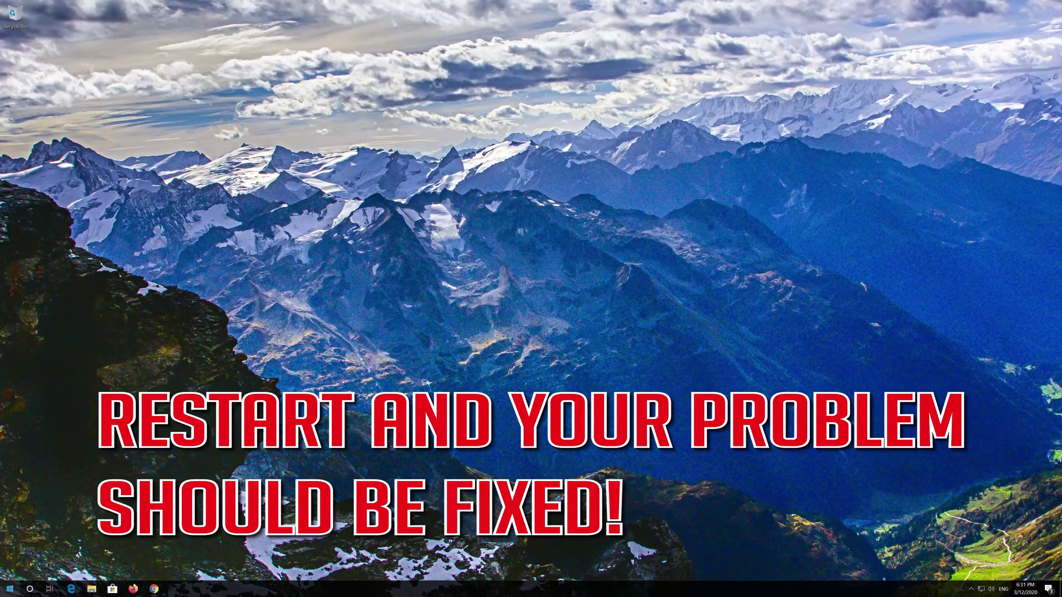
Restart the PC from the Start menu's power options
left_click(5, 585)
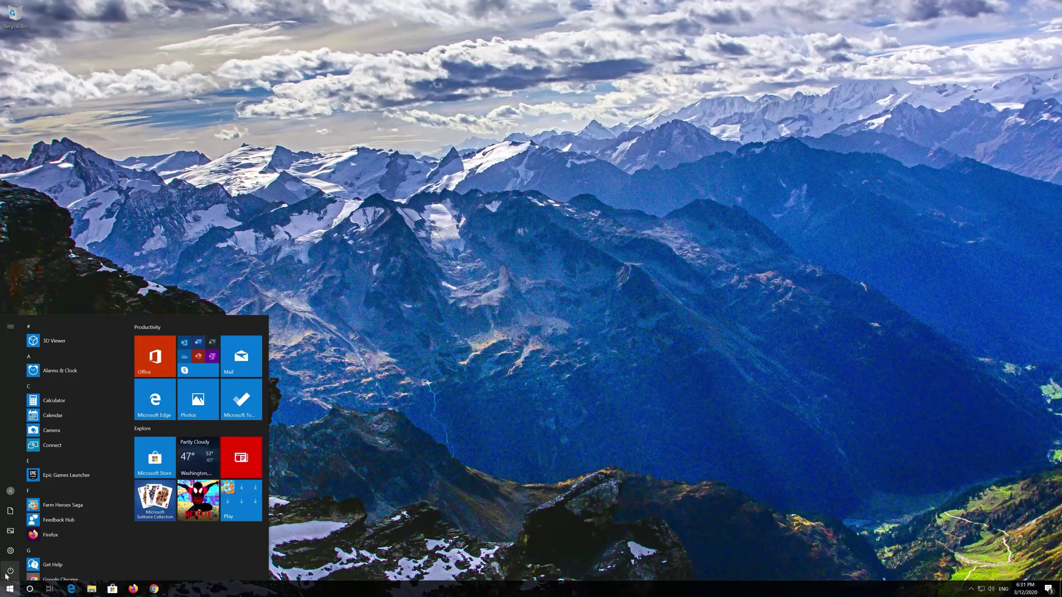
left_click(10, 571)
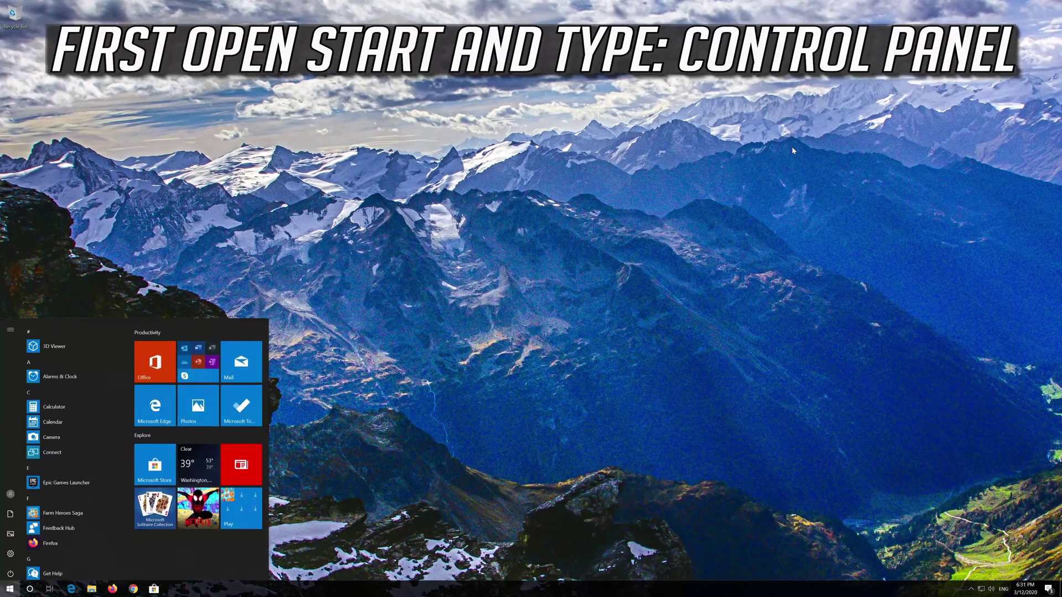
Search 'control panel' and go to Network and Internet > Network and Sharing Center
type("control panel")
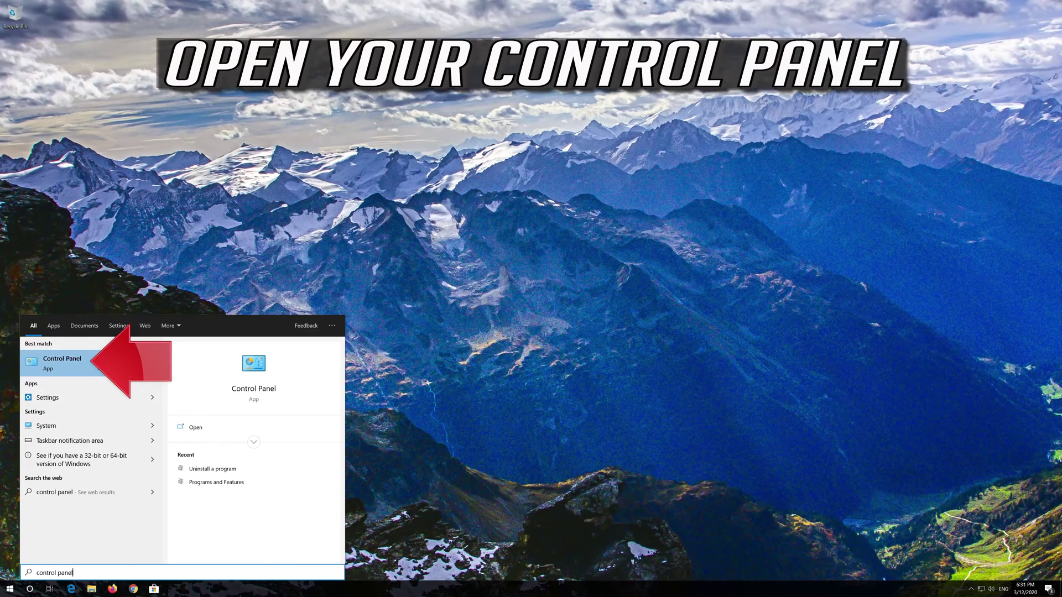
left_click(98, 364)
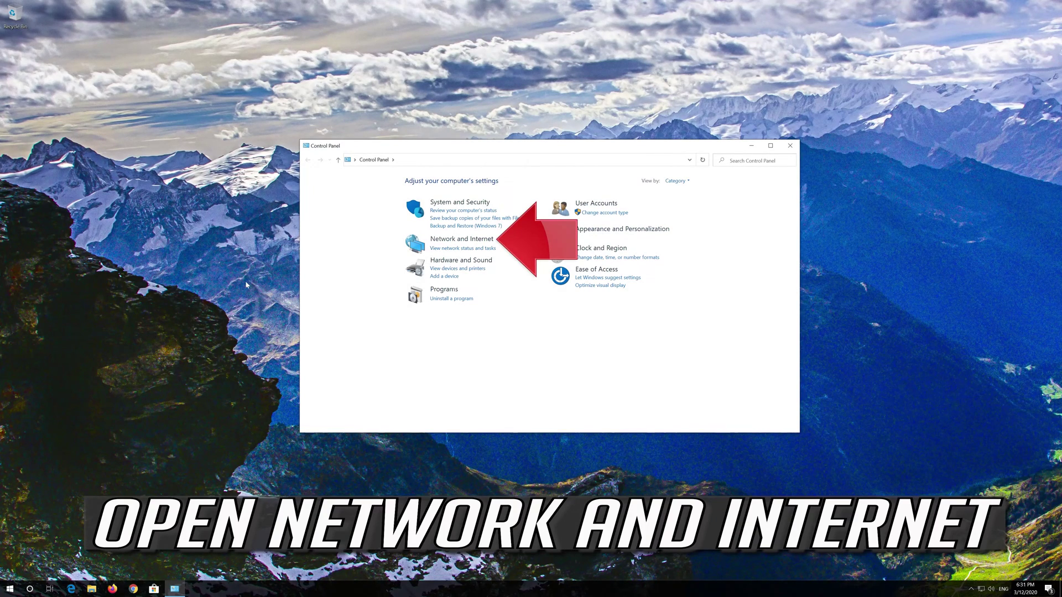
left_click(471, 242)
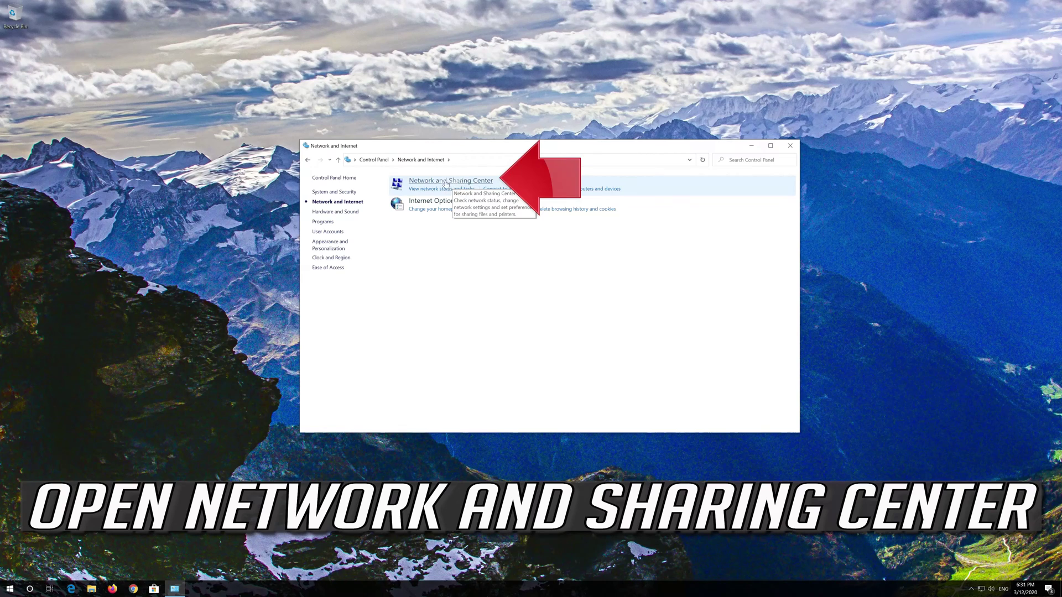
left_click(461, 185)
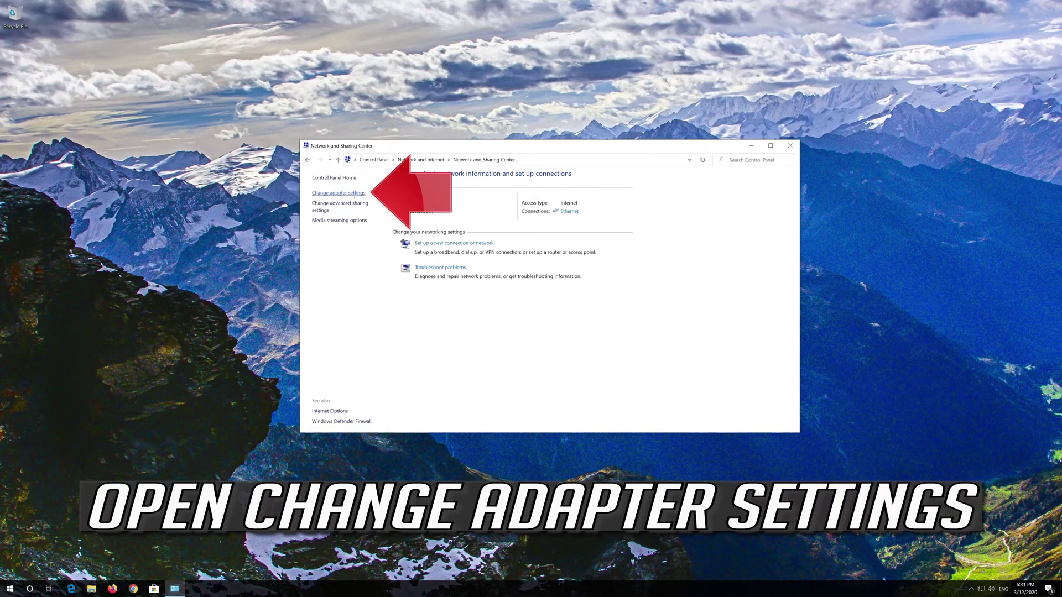
Open the Ethernet adapter's Properties and select Internet Protocol Version 4 (TCP/IPv4)
left_click(338, 193)
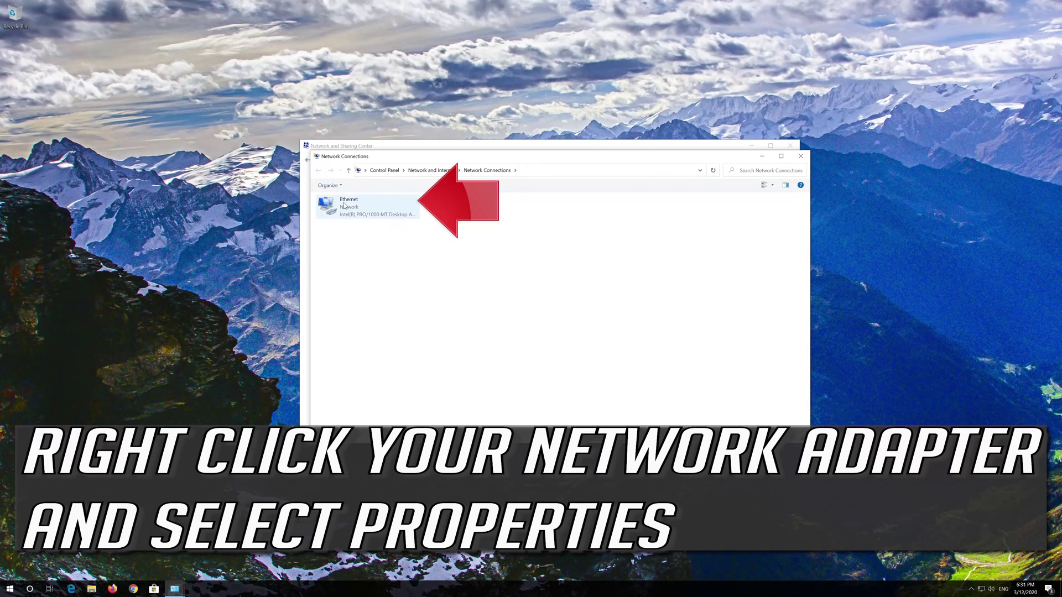
left_click(346, 206)
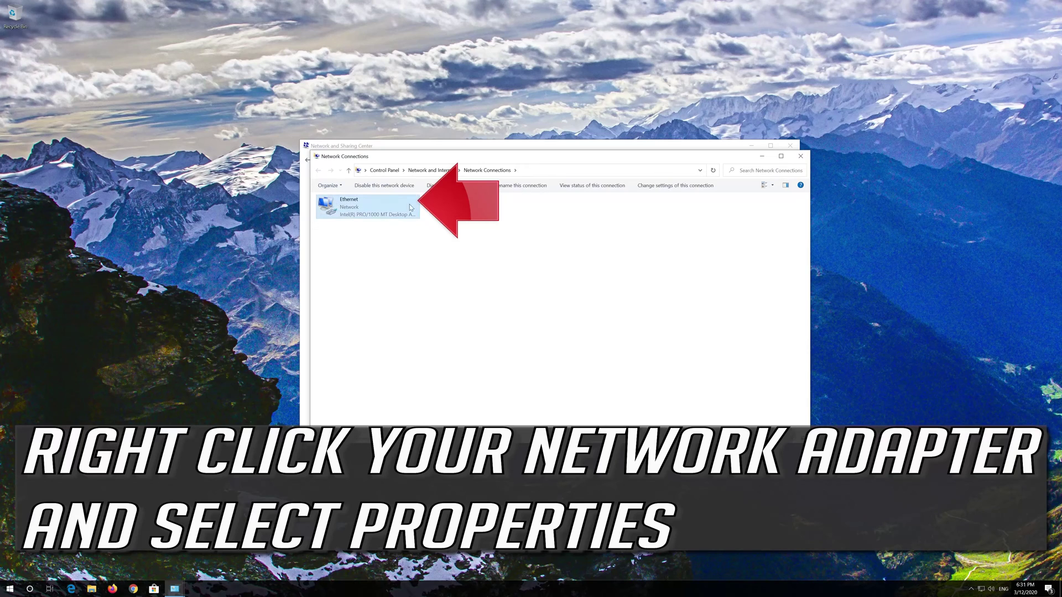
right_click(365, 207)
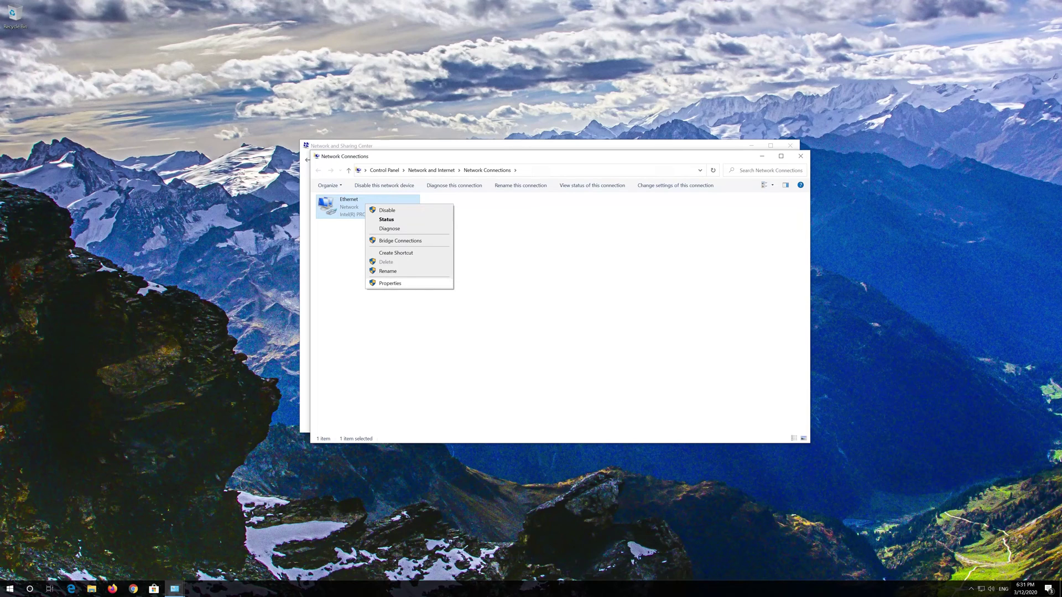
left_click(400, 284)
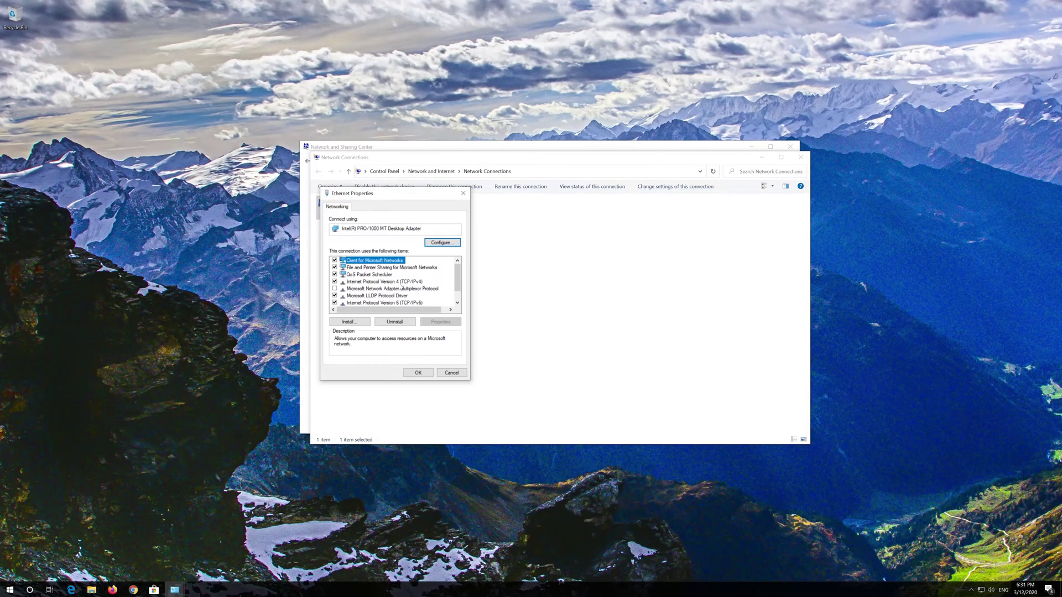
left_click_drag(395, 198, 558, 203)
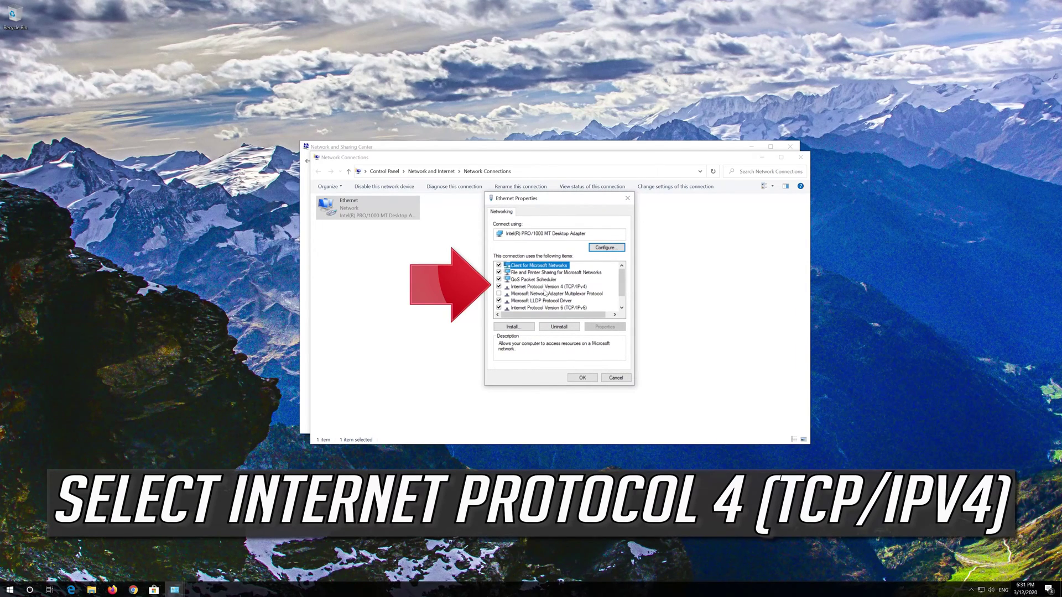
left_click(573, 287)
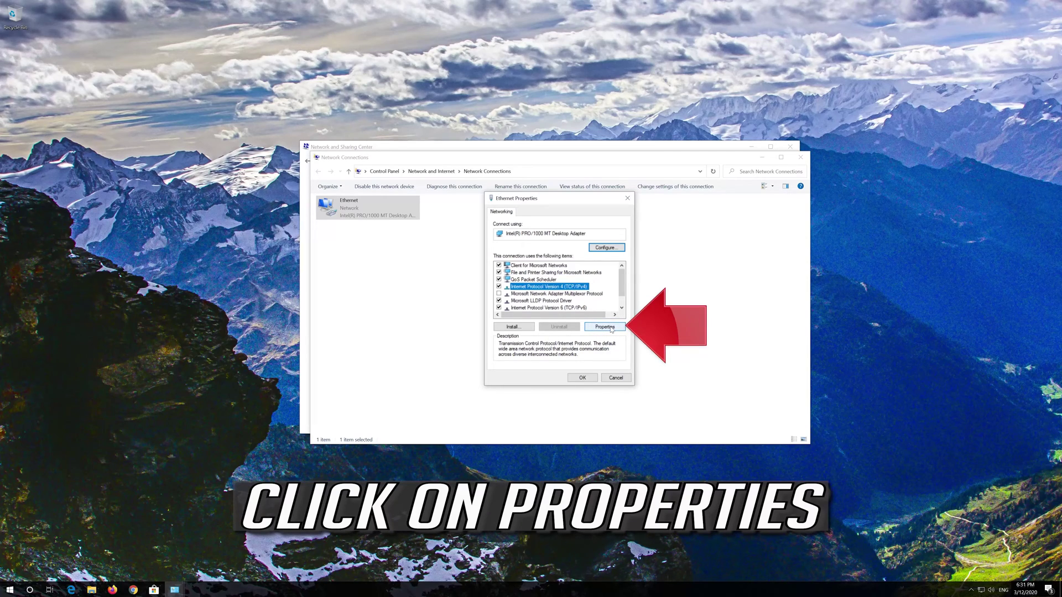
In TCP/IPv4 Properties, enter preferred DNS 1.1.1.1 and alternate 1.0.0.1, then OK
left_click(604, 327)
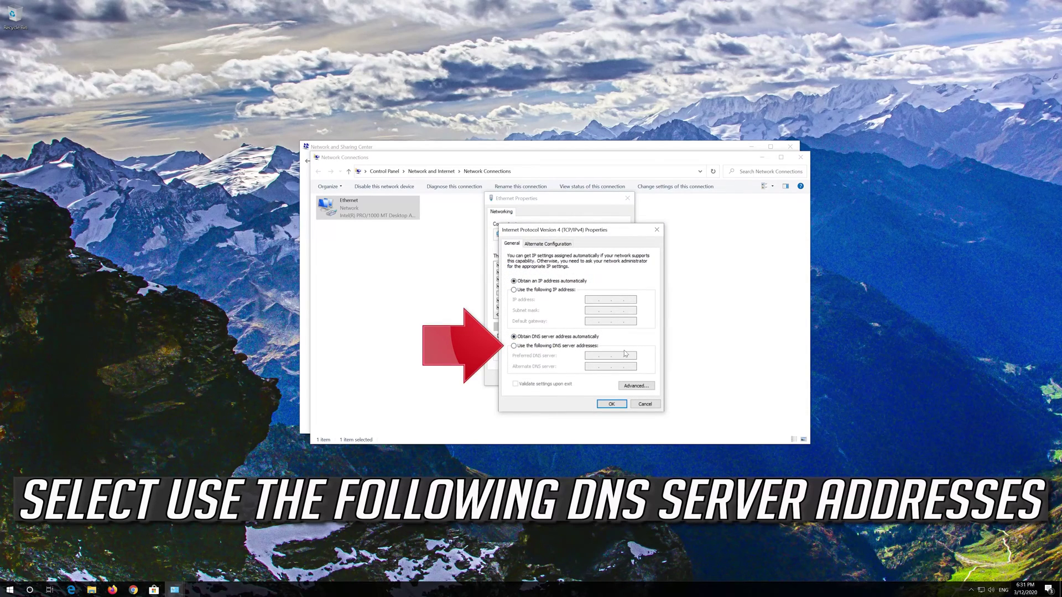
left_click(514, 347)
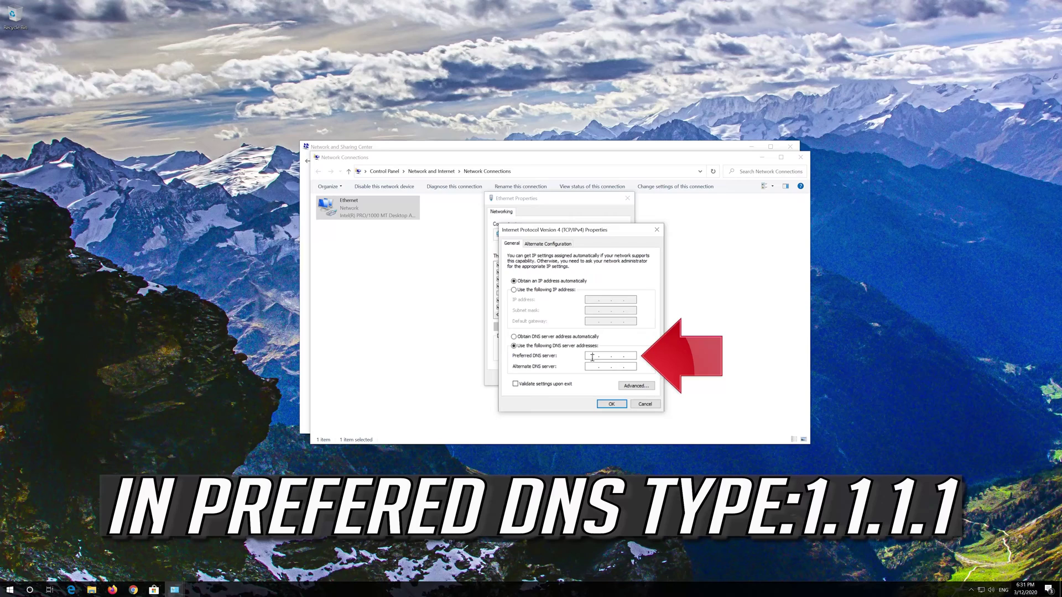
type("1 . 1 . 1 . 1")
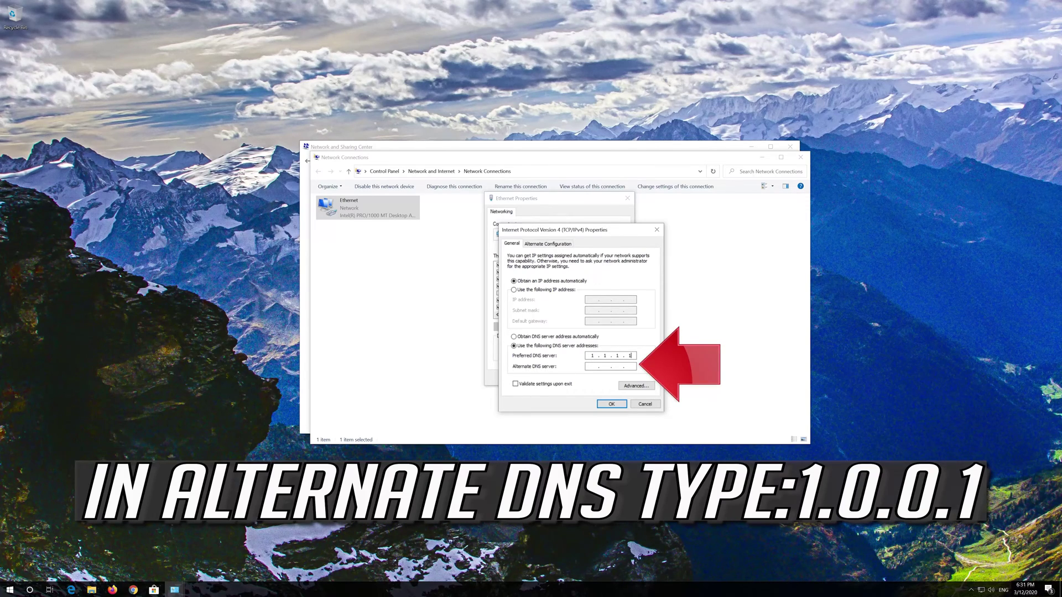
left_click(591, 365)
type("1.0.0.1")
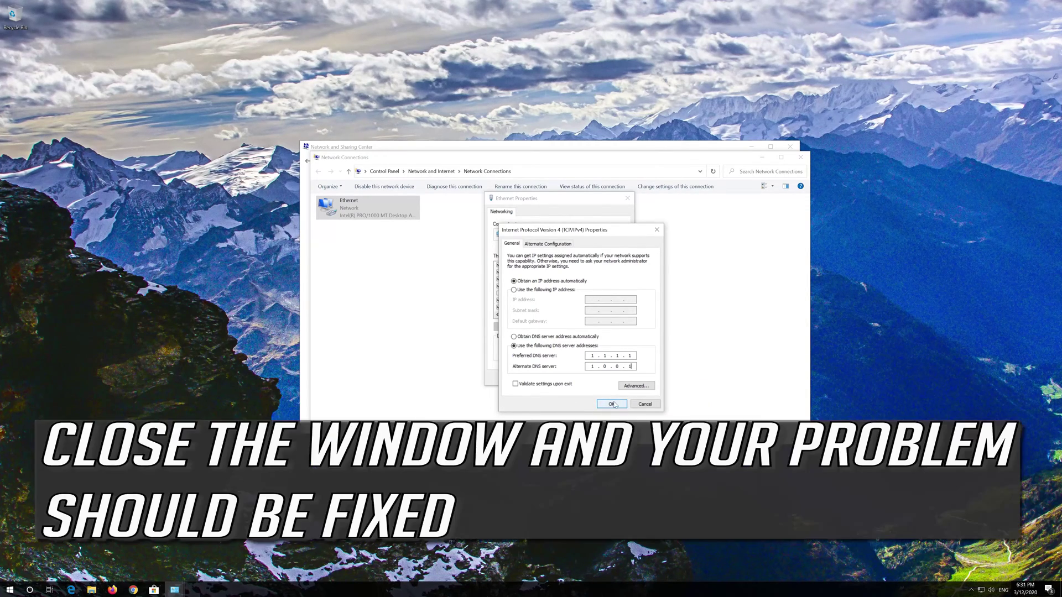
left_click(612, 404)
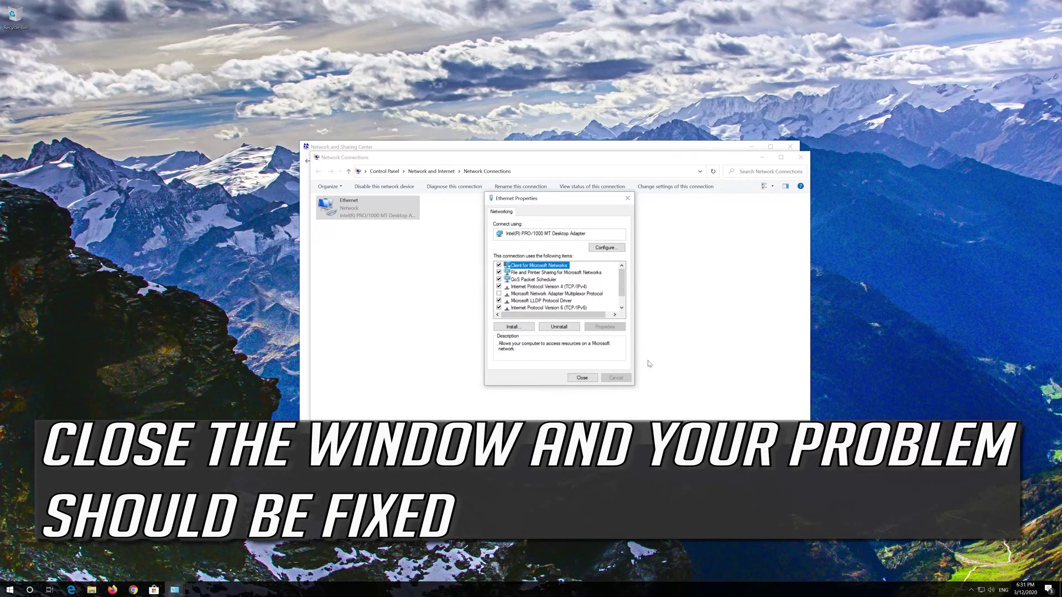